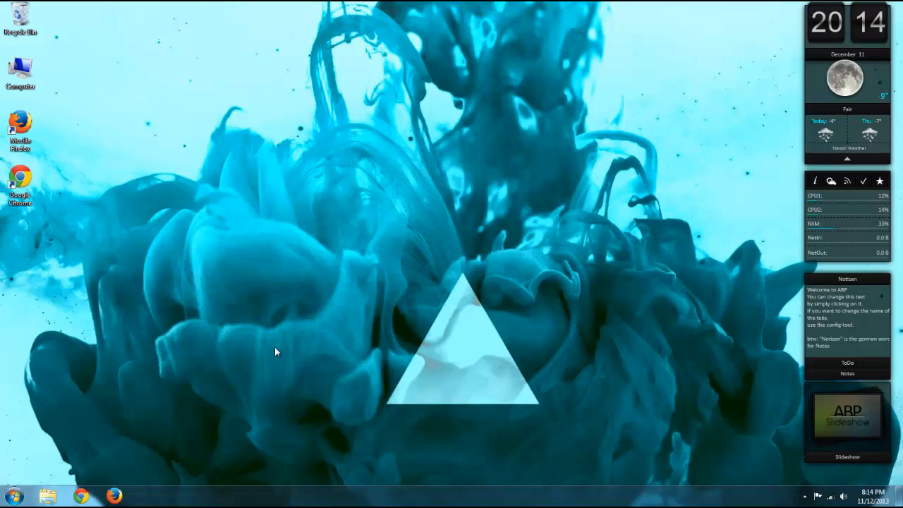
left_click(14, 496)
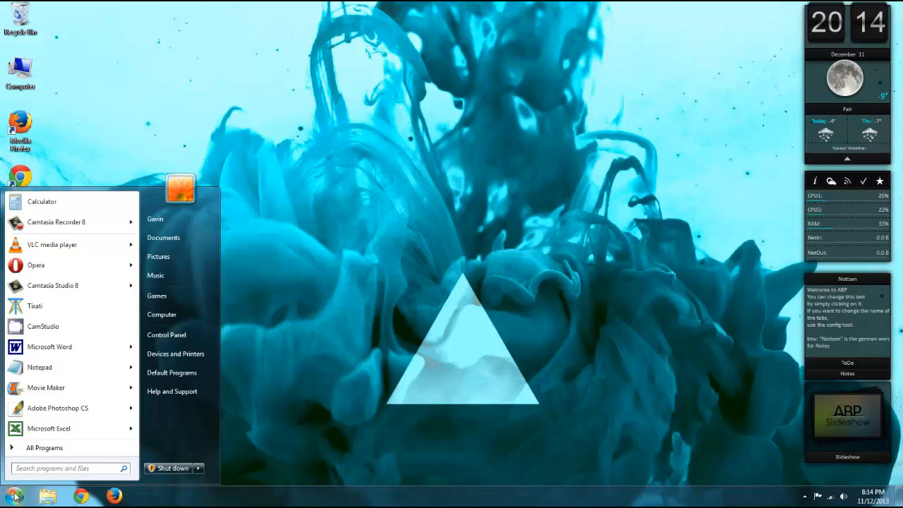
left_click(31, 468)
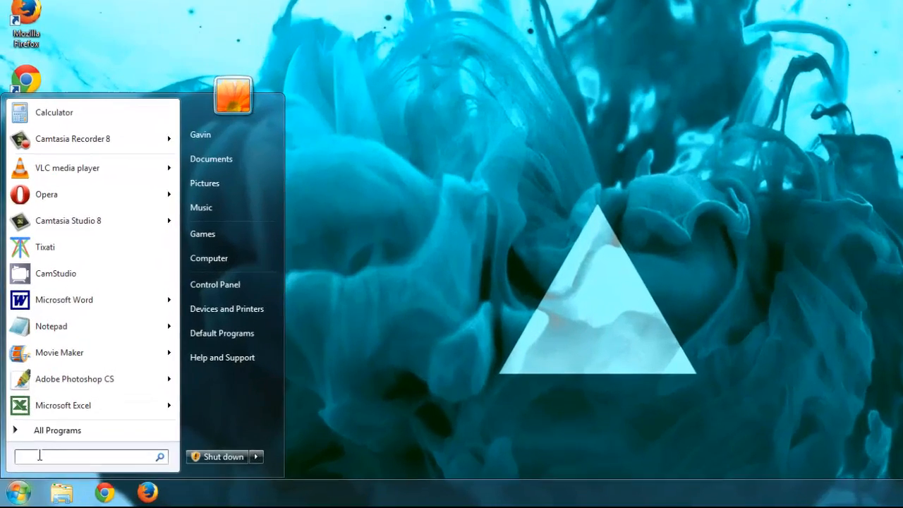
type("run")
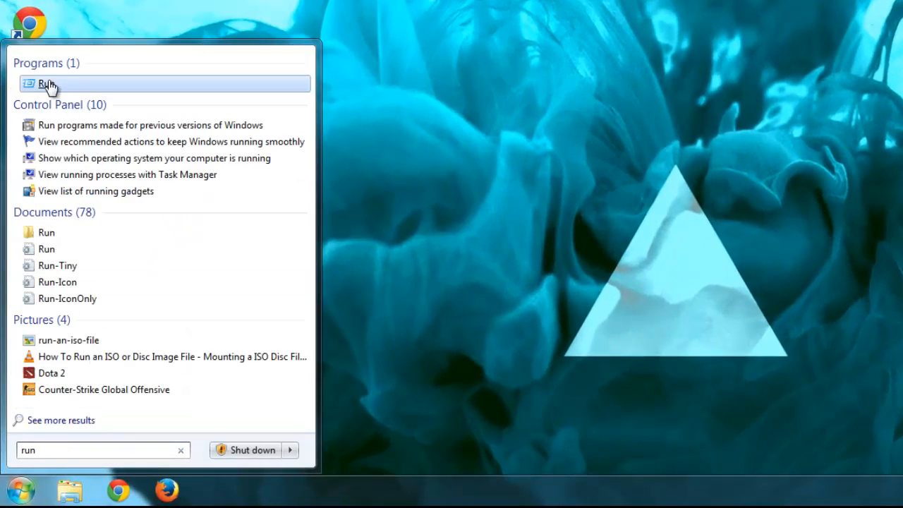
left_click(48, 85)
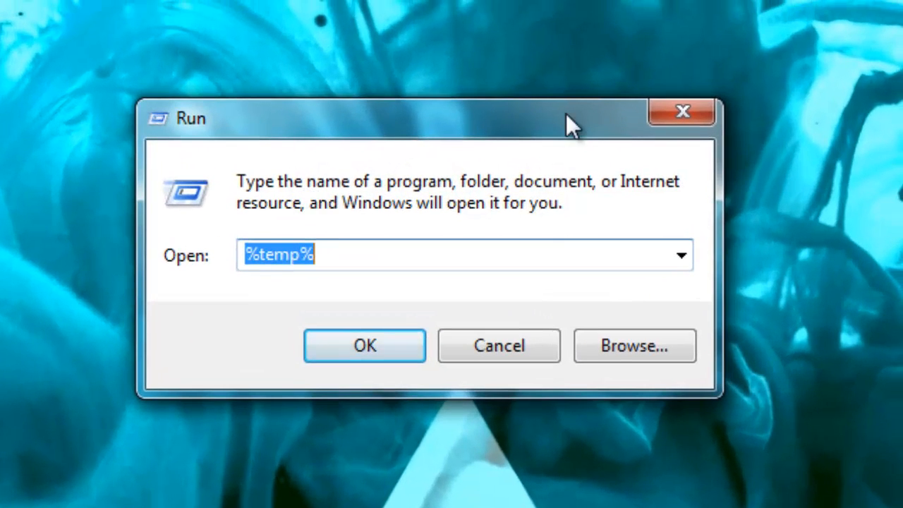
left_click(681, 113)
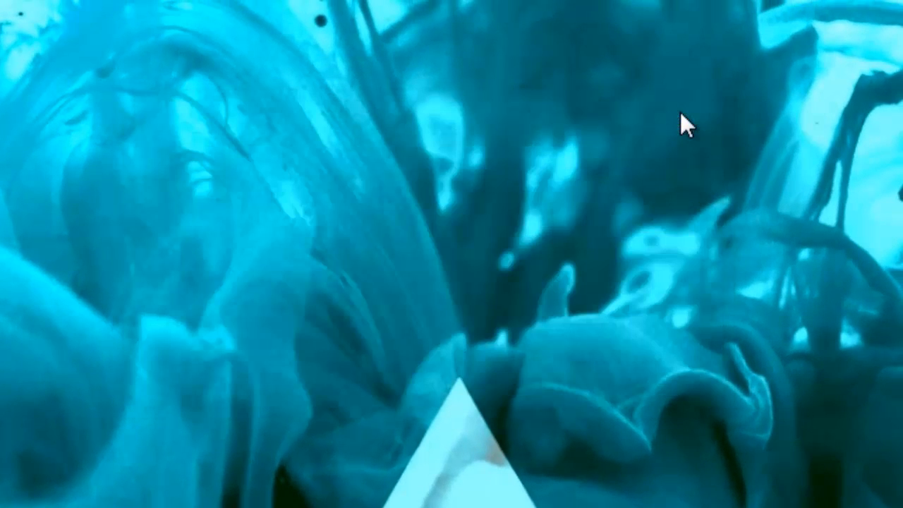
Step: Open the temporary files folder by running %temp% and look through its contents
key("super+r")
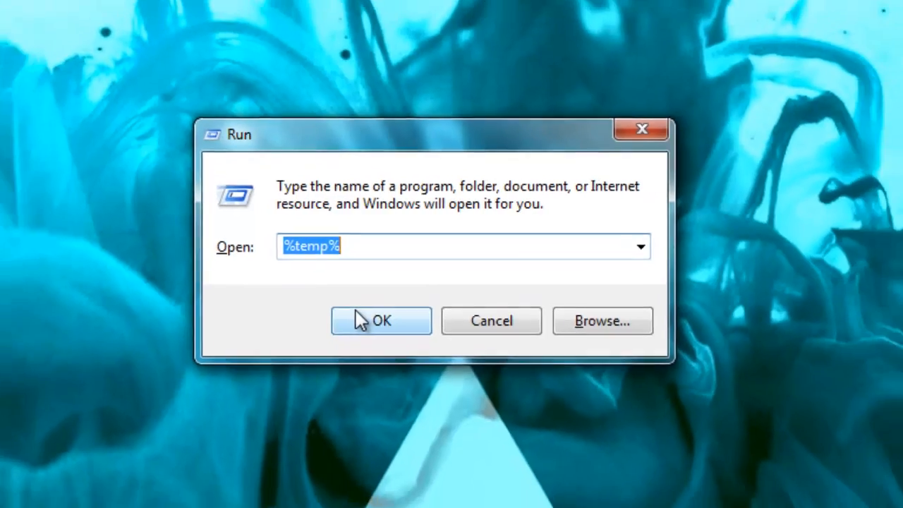
left_click(358, 319)
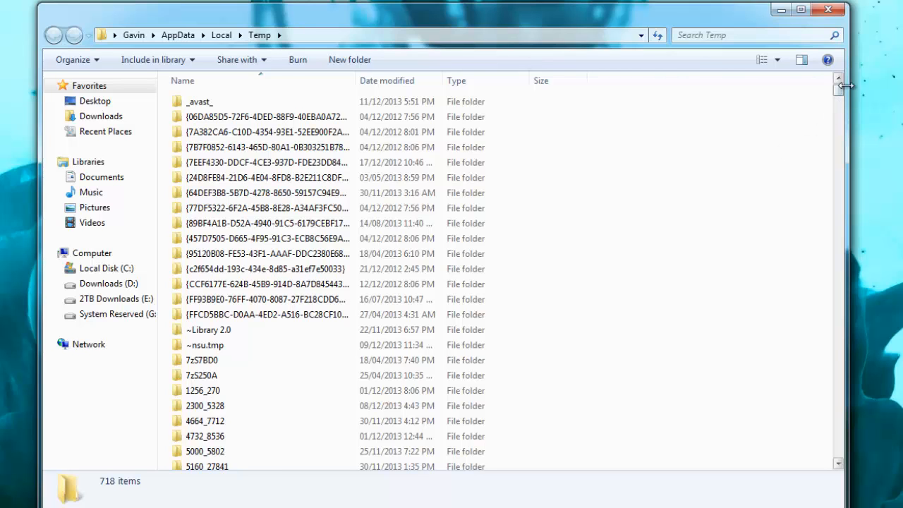
left_click_drag(839, 87, 838, 198)
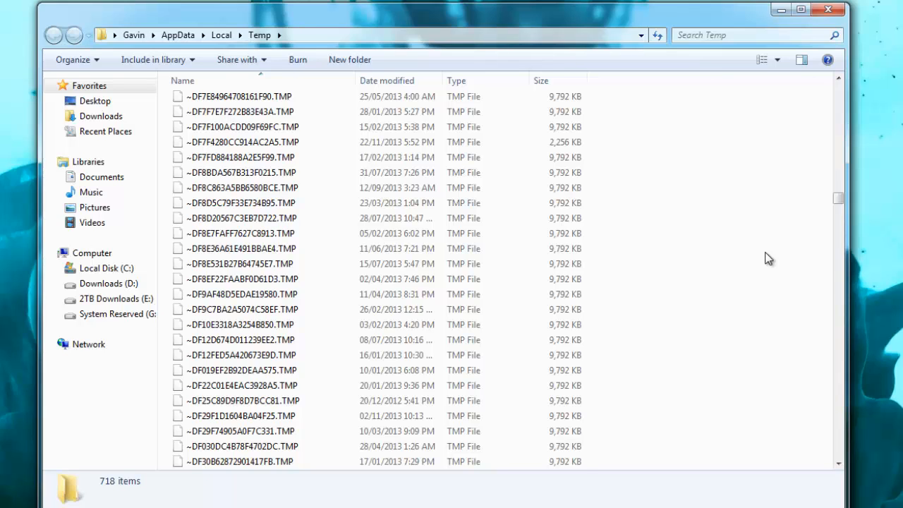
Step: Move all items in the Temp folder to the Recycle Bin, skipping every folder and file in use, and close the window
key("ctrl+a")
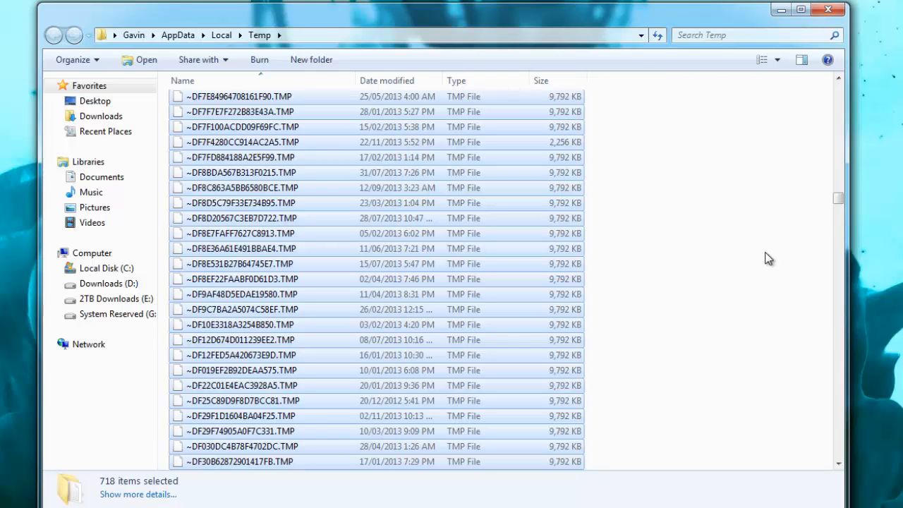
key("Delete")
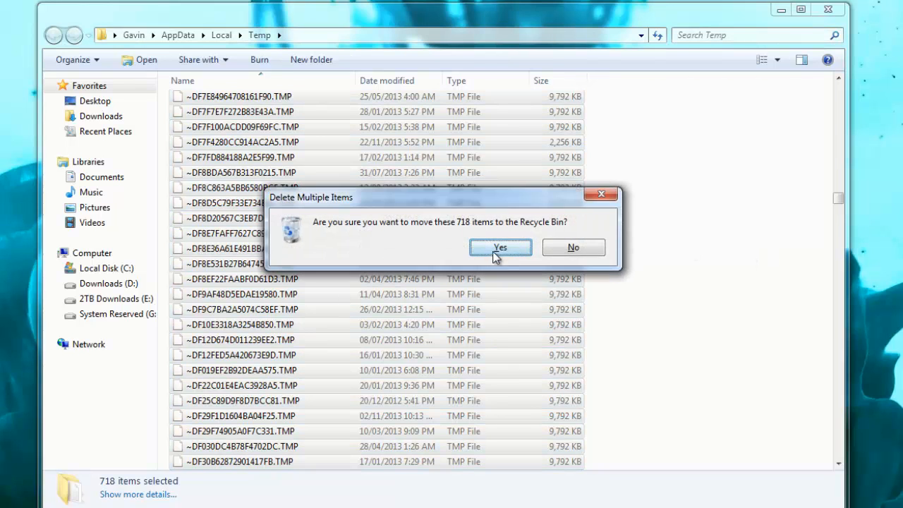
left_click(500, 248)
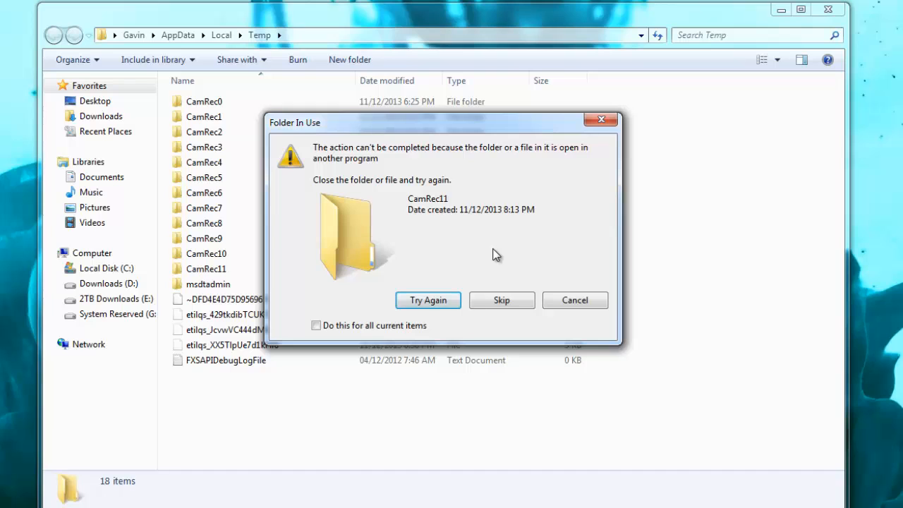
left_click(501, 302)
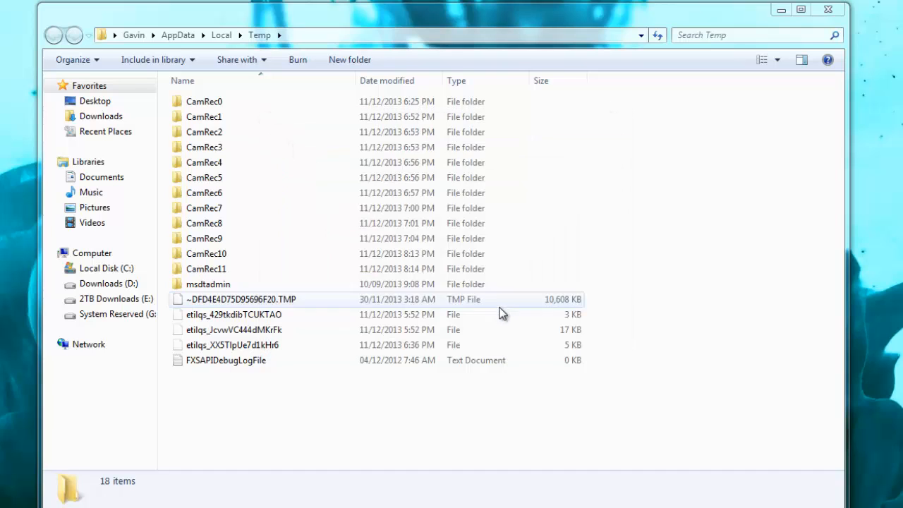
left_click(505, 299)
left_click(441, 321)
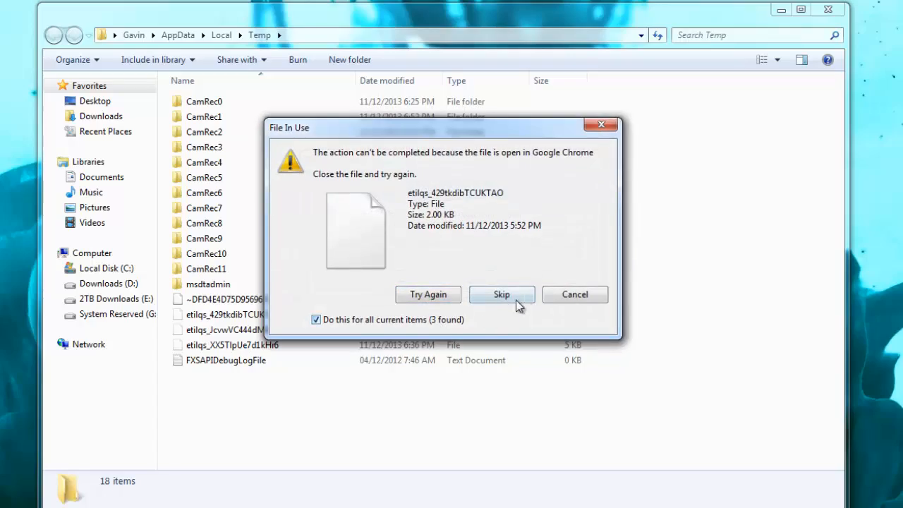
left_click(502, 295)
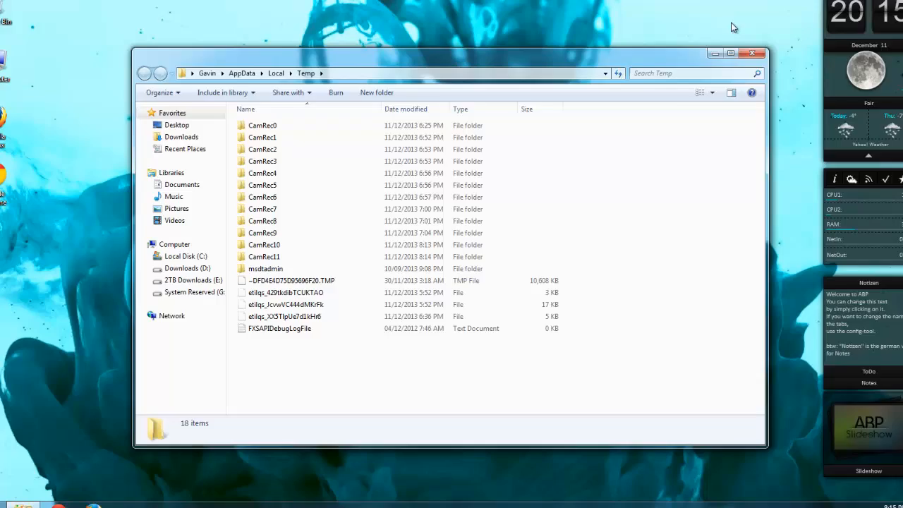
left_click(752, 52)
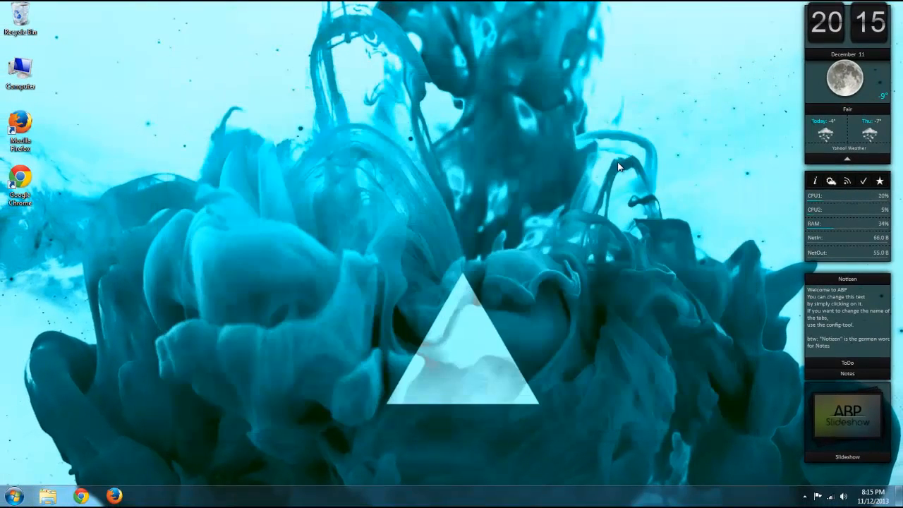
Step: Open the Windows Prefetch folder by running prefetch and grant permanent access to it
left_click(14, 496)
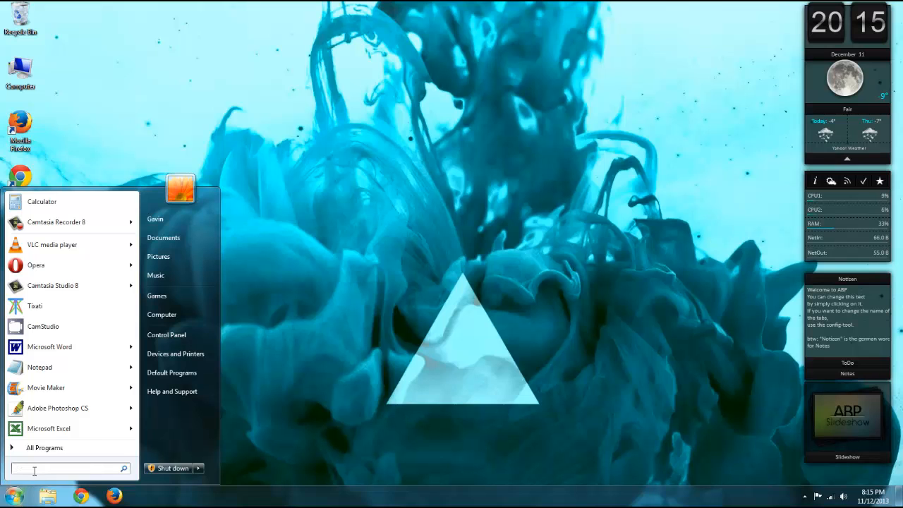
type("run")
key("Return")
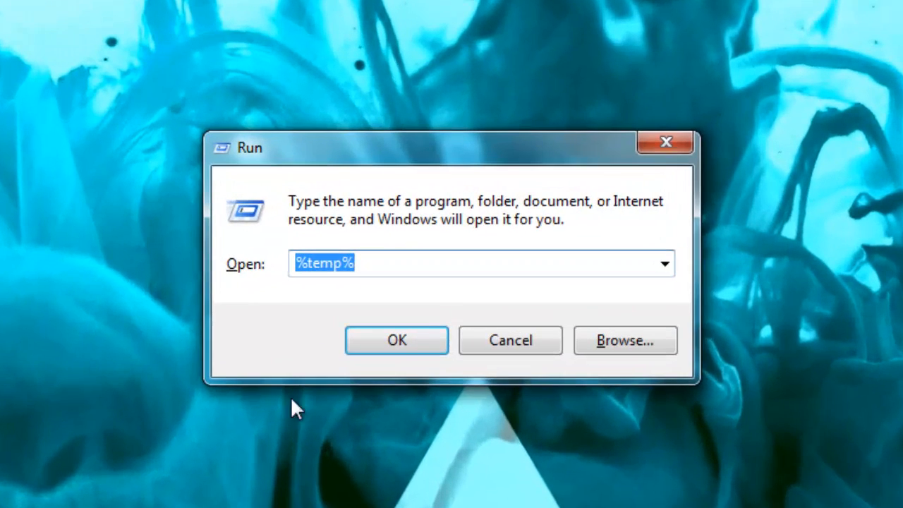
type("prefet")
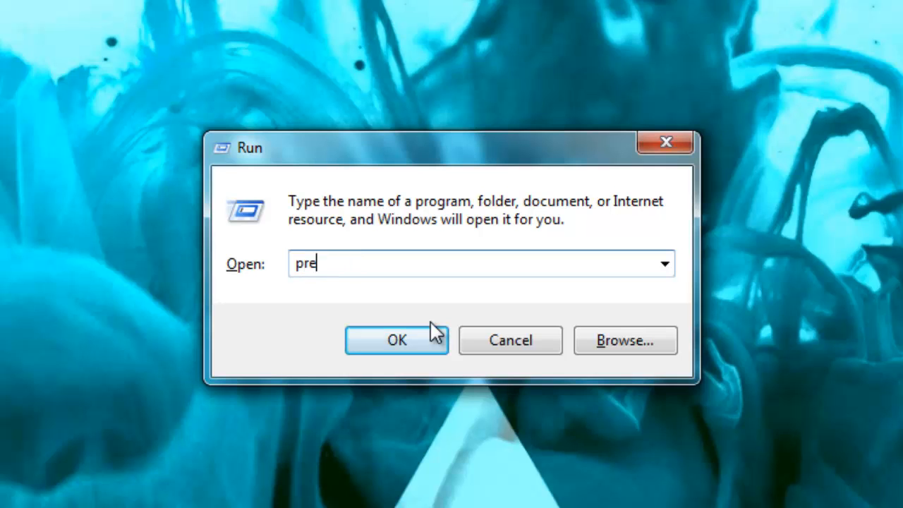
type("ch")
key("Return")
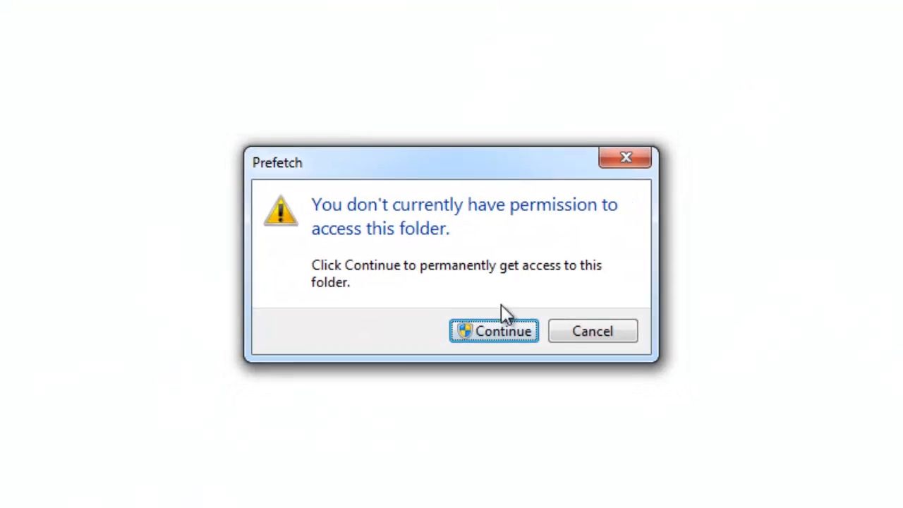
left_click(497, 340)
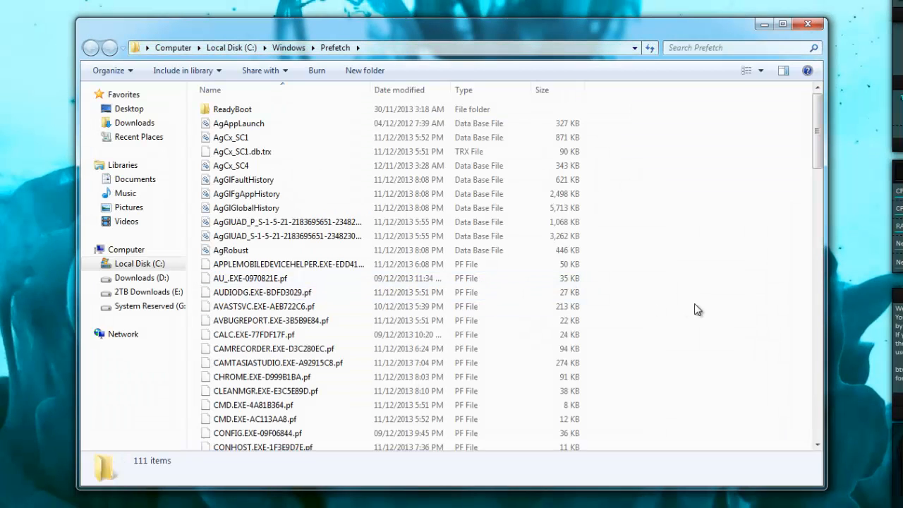
Step: Move all items in the Prefetch folder to the Recycle Bin
key("ctrl+a")
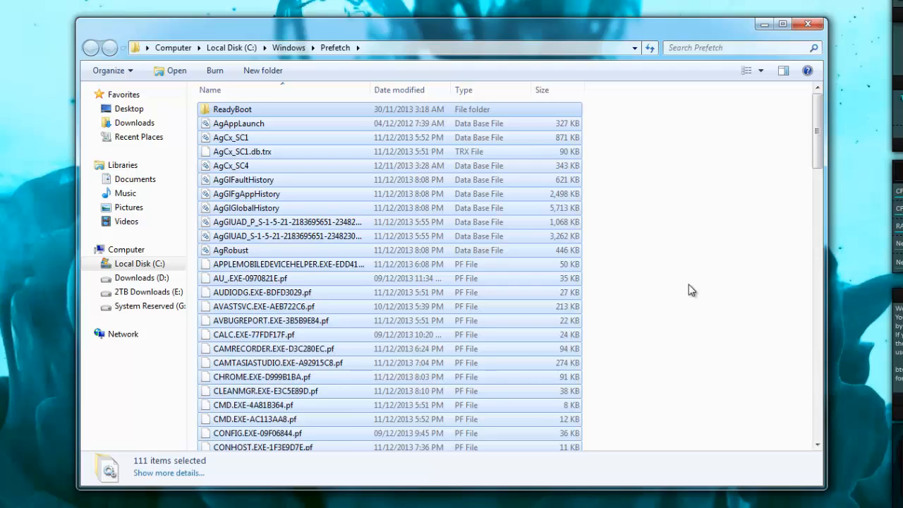
key("Delete")
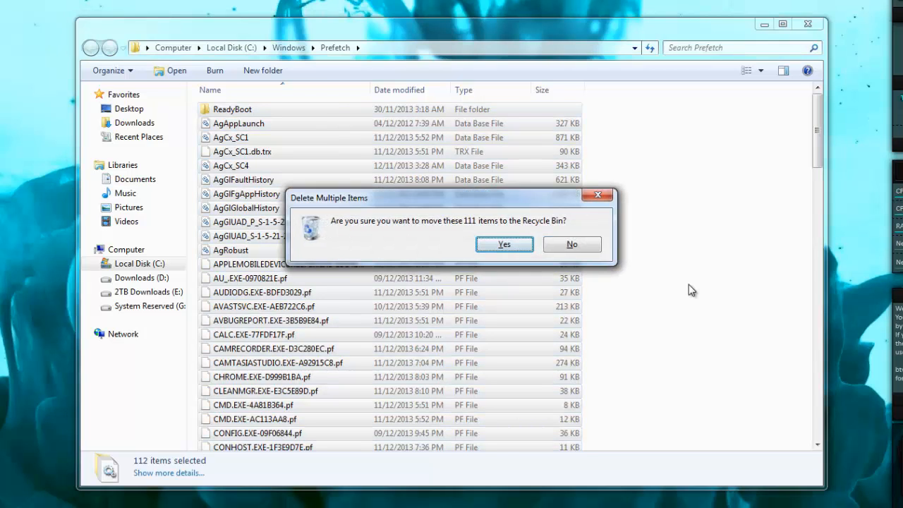
key("Return")
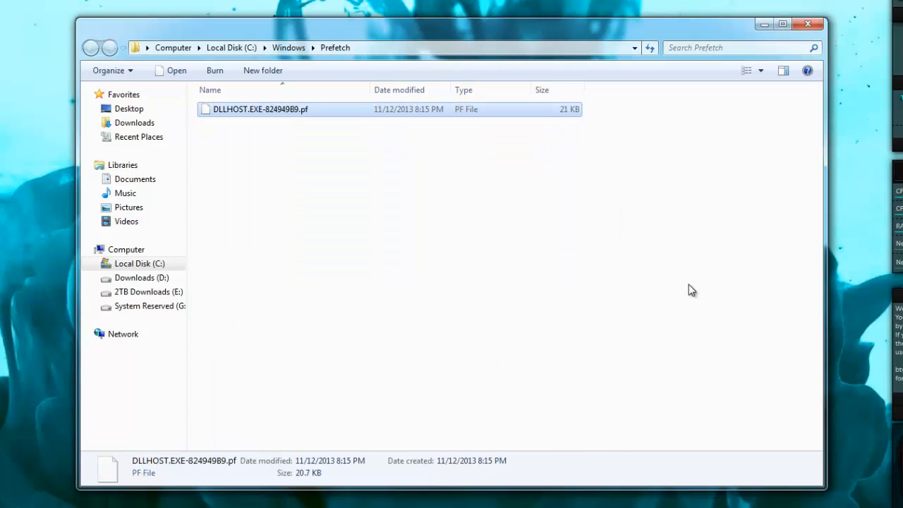
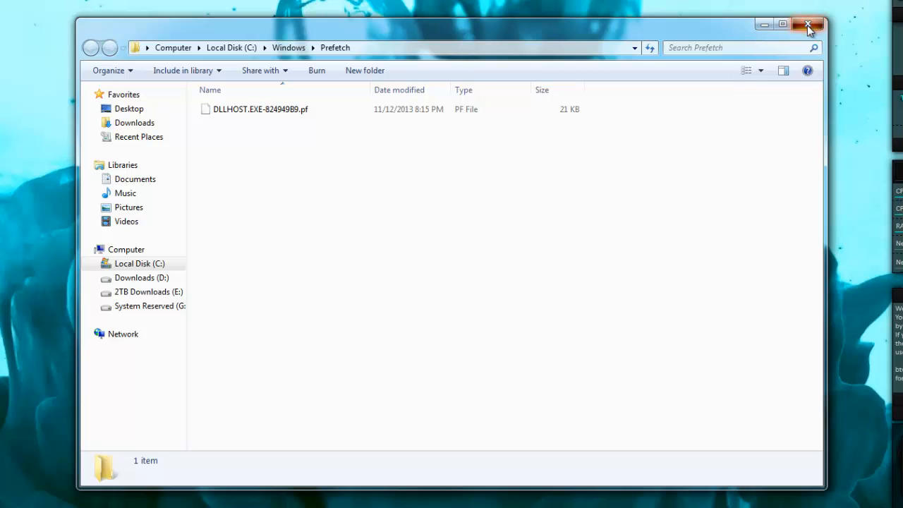
Step: Close the Prefetch folder and open System Configuration by running msconfig
left_click(808, 26)
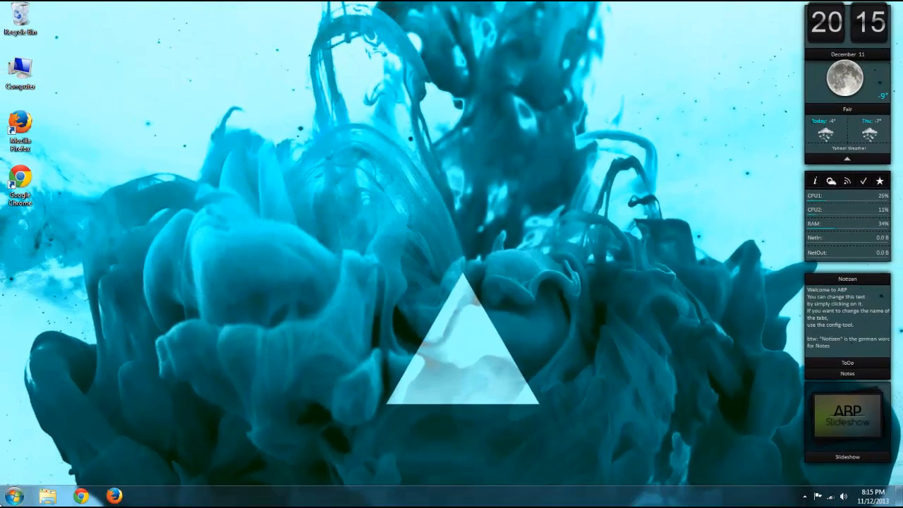
left_click(16, 496)
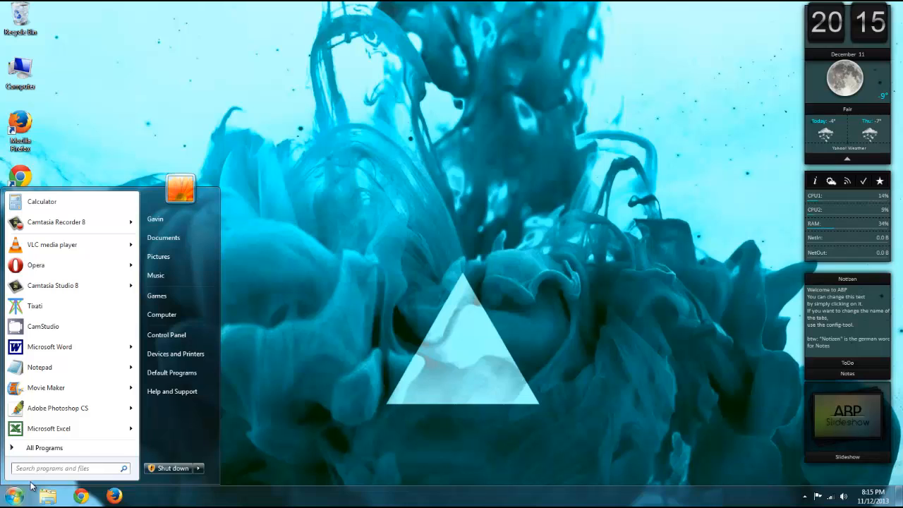
type("run")
key("Return")
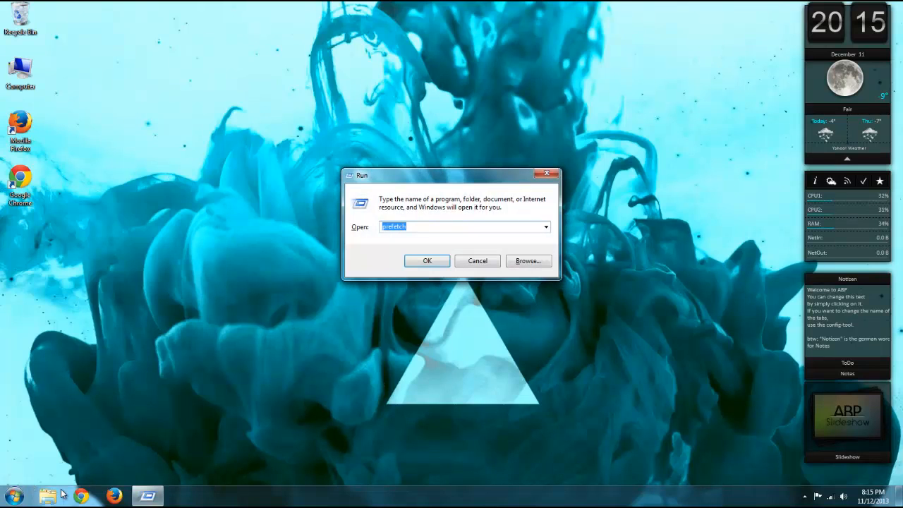
type("msconfig")
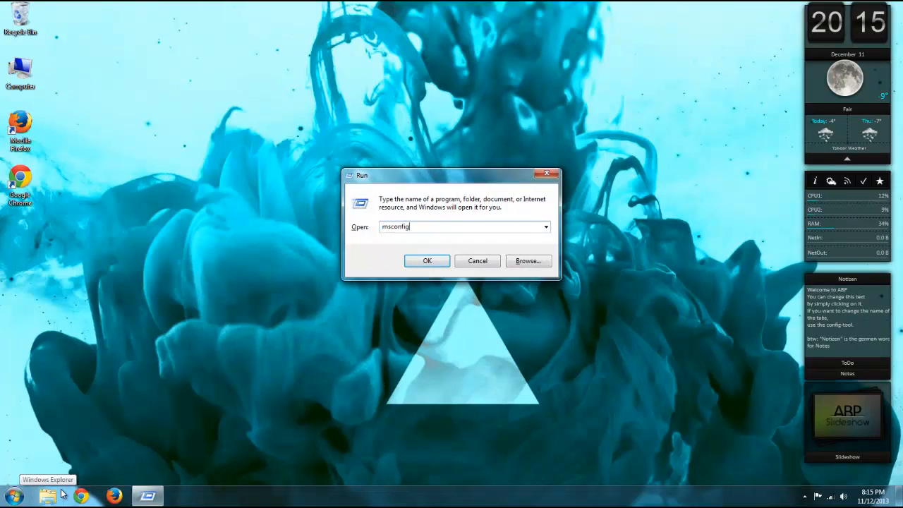
key("Return")
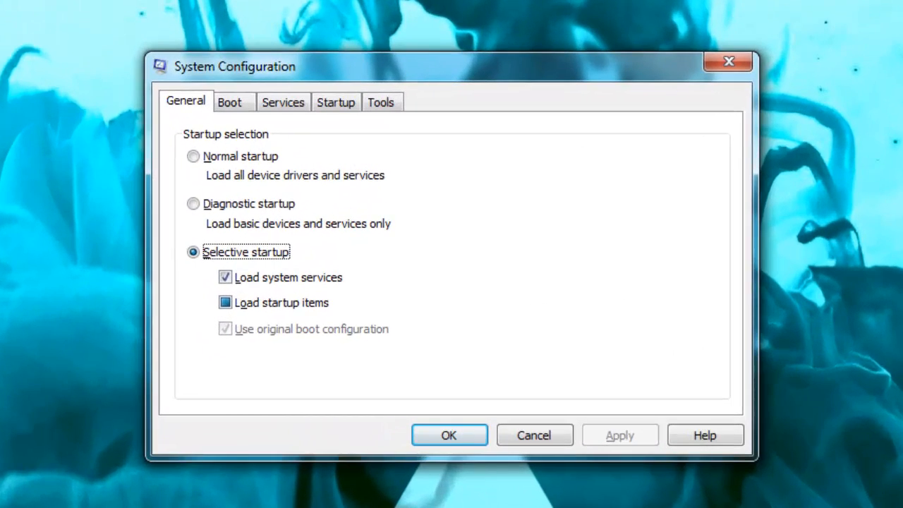
Step: Disable the two iCloud startup items in System Configuration, apply the change and exit without restarting
left_click(338, 106)
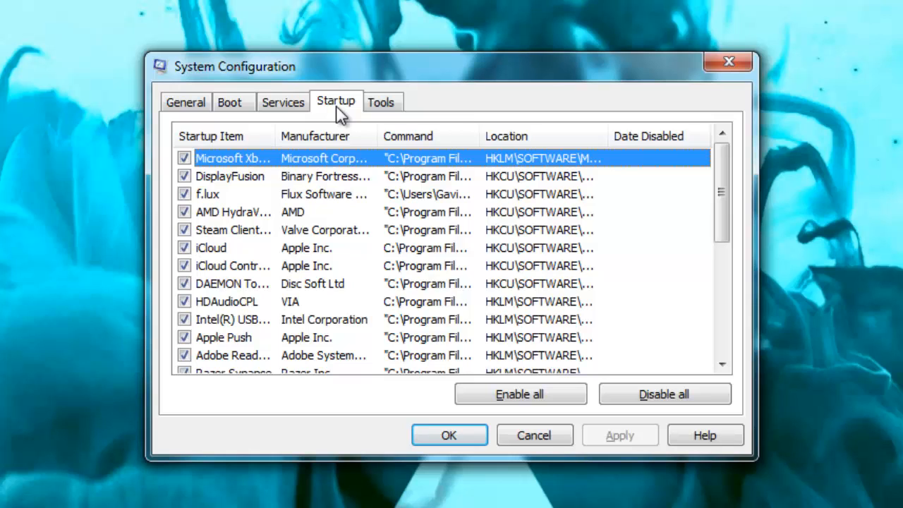
left_click(184, 248)
left_click(185, 266)
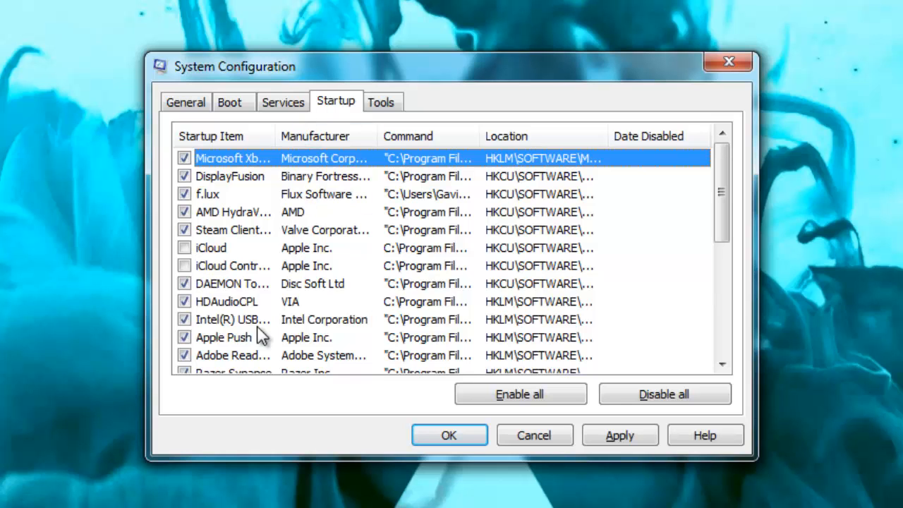
left_click_drag(722, 223, 727, 176)
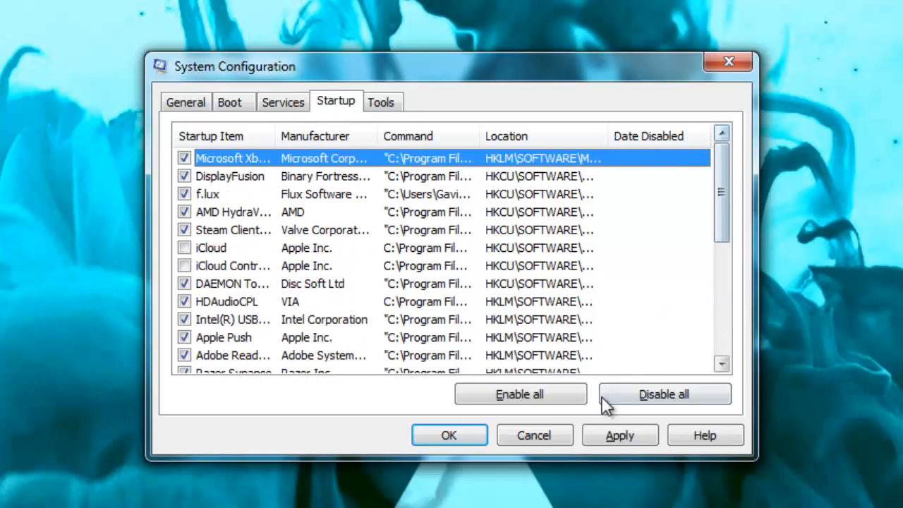
left_click(609, 432)
left_click(444, 437)
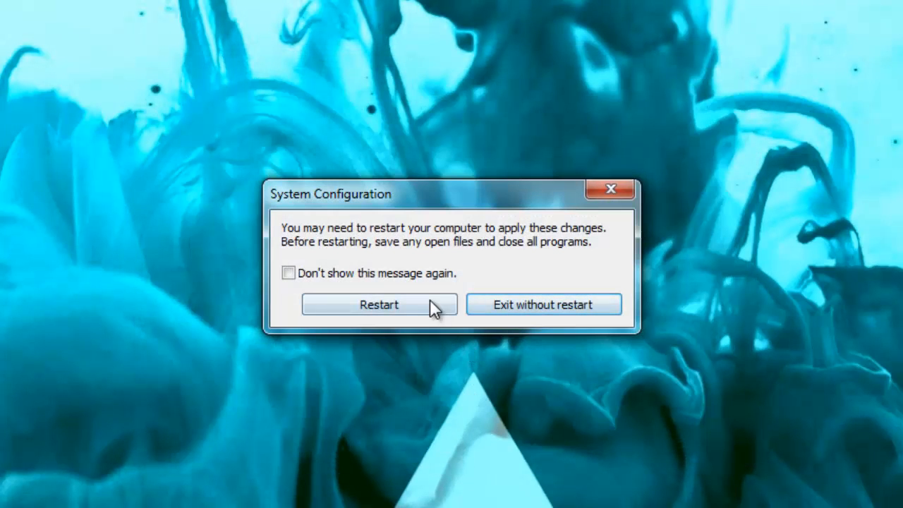
left_click(522, 314)
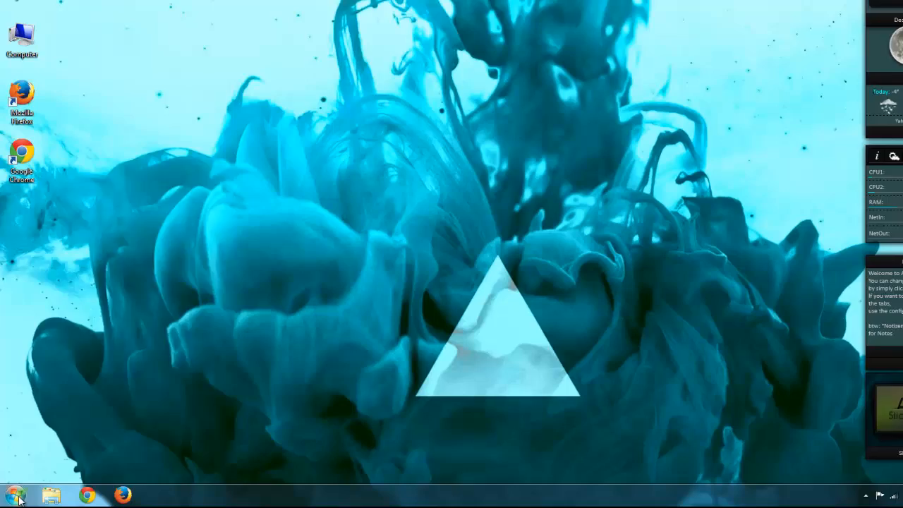
Step: Open Disk Cleanup from the System Tools among the Windows accessories
left_click(14, 496)
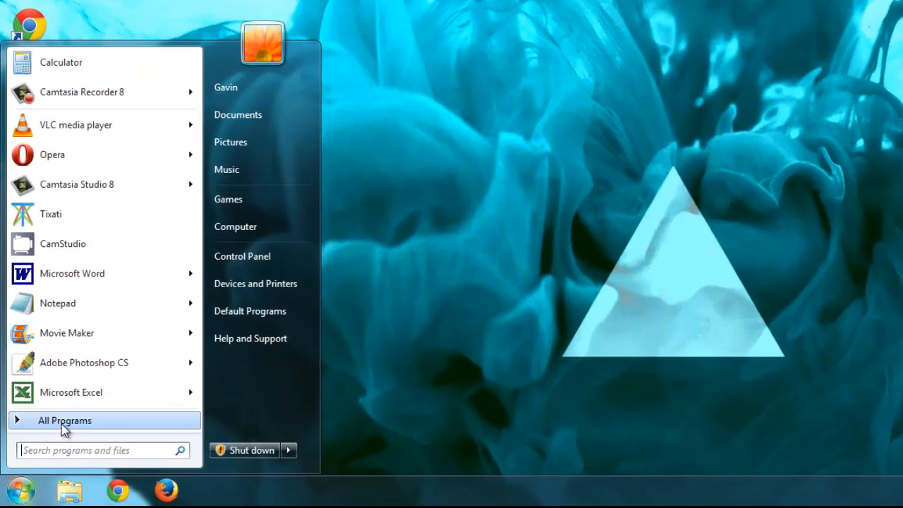
left_click(62, 423)
scroll(93, 204, "up", 2)
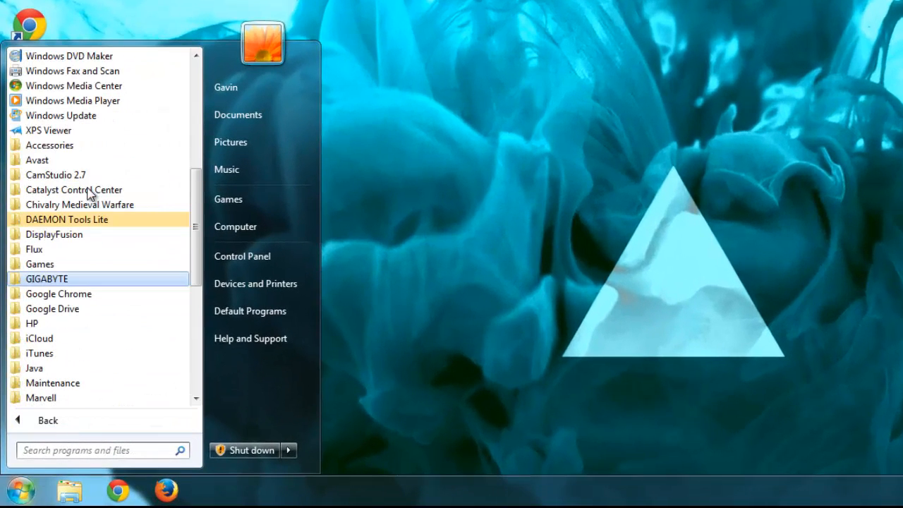
left_click(68, 148)
scroll(74, 197, "down", 1)
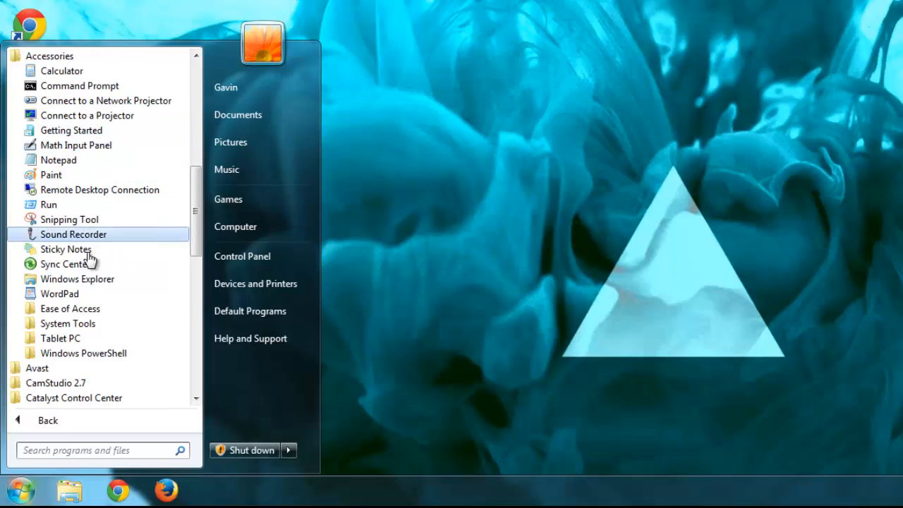
left_click(76, 326)
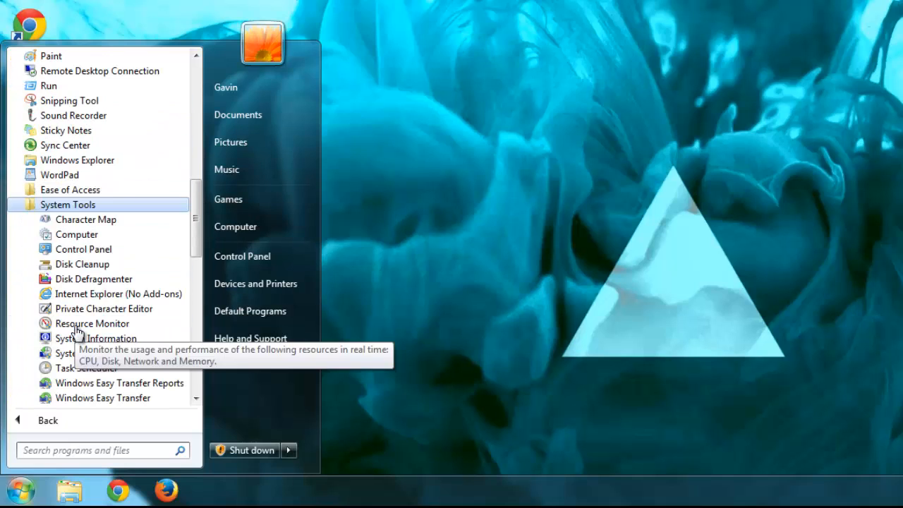
scroll(77, 328, "down", 1)
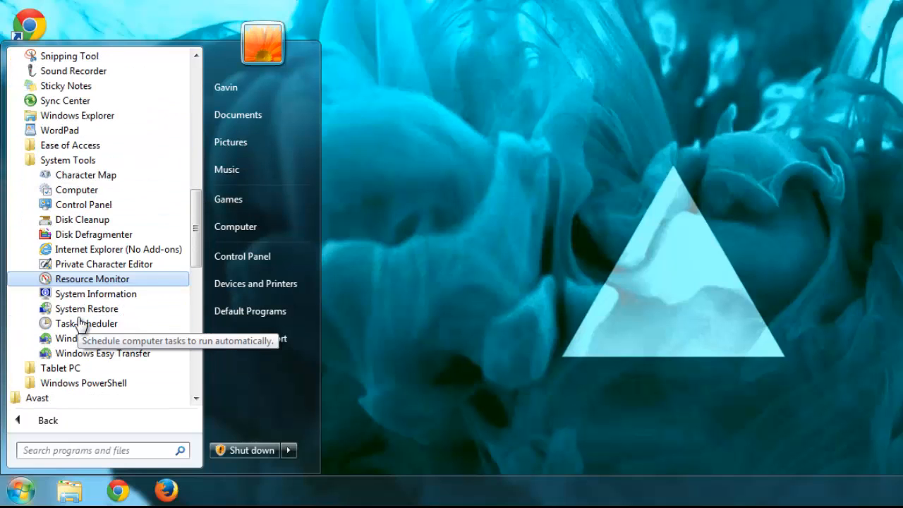
left_click(81, 221)
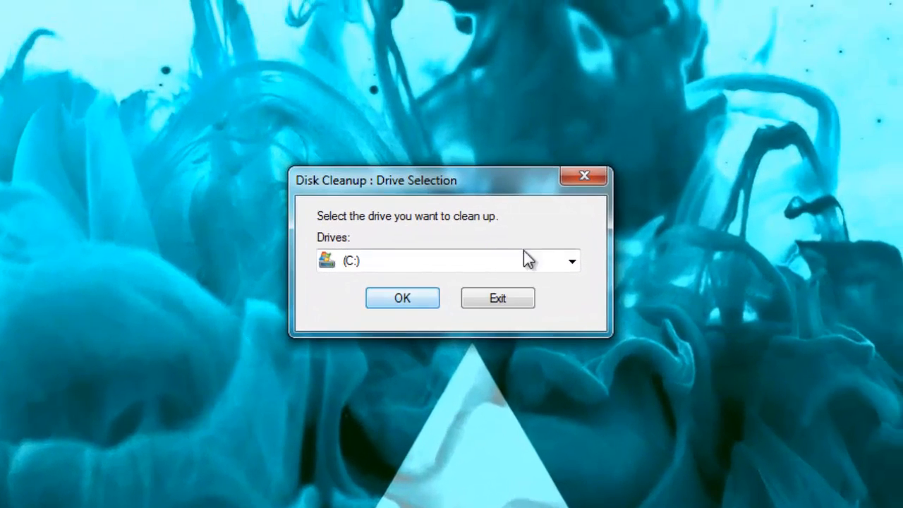
Step: Choose drive (C:) as the drive to clean up and start its scan
left_click(706, 138)
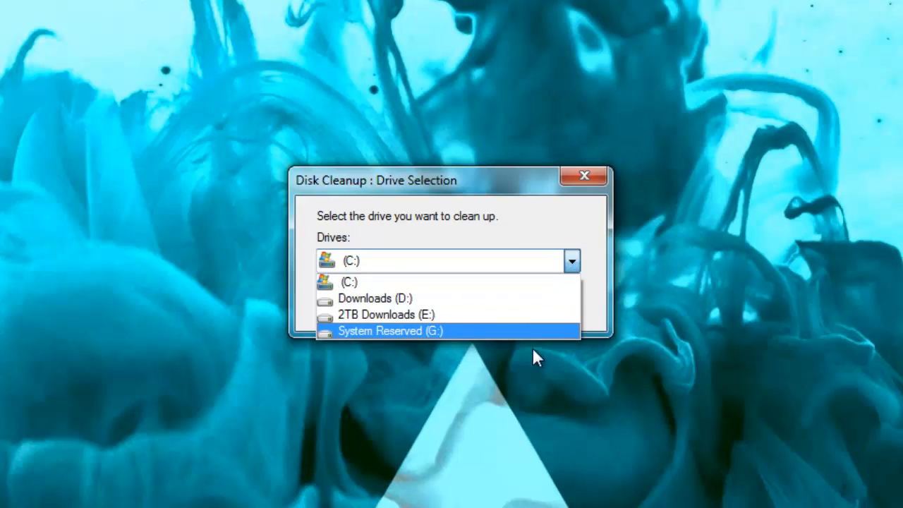
left_click(517, 281)
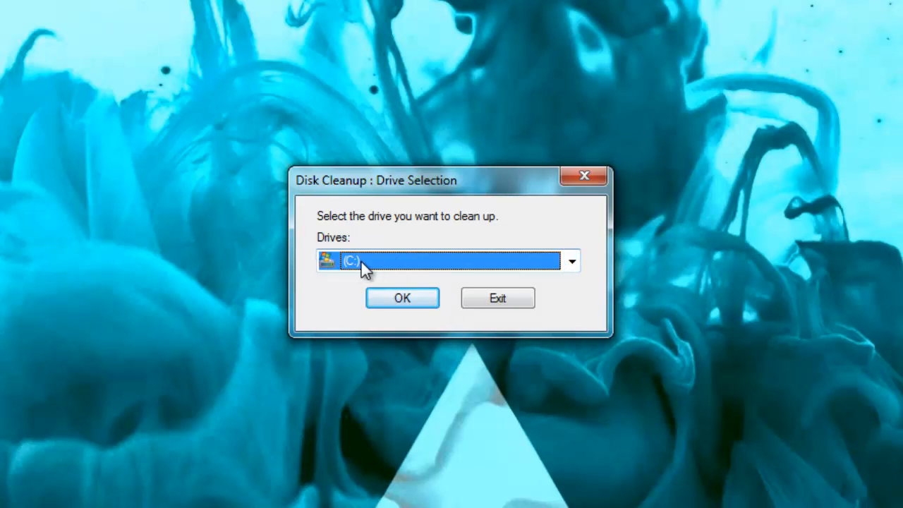
left_click(399, 299)
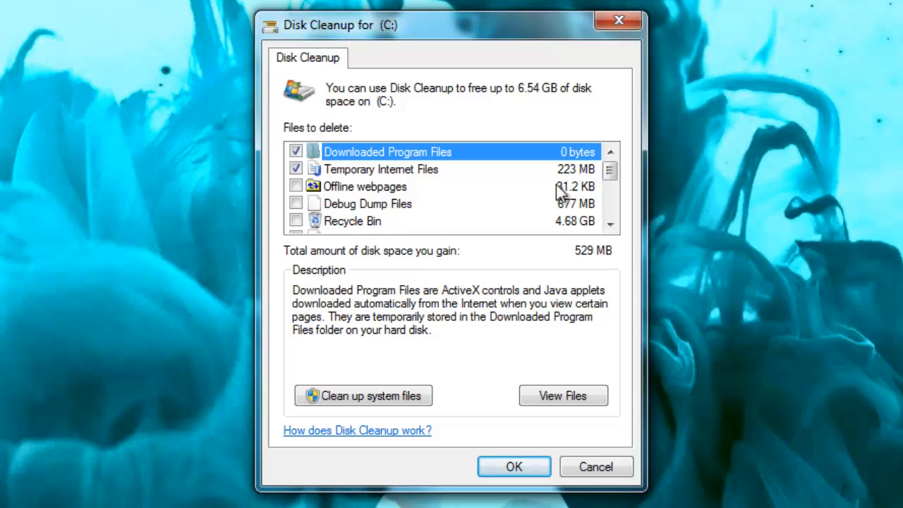
Step: Mark Offline webpages, Debug Dump Files, Recycle Bin, Setup Log Files, System error memory dump files and Temporary files for deletion
left_click(296, 186)
left_click(296, 203)
left_click(296, 221)
scroll(370, 206, "down", 1)
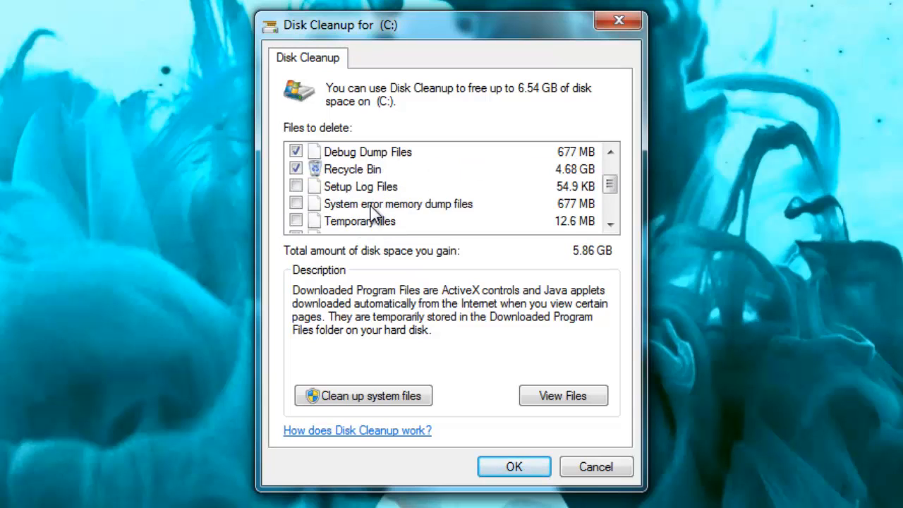
left_click(301, 186)
left_click(299, 204)
left_click(299, 221)
Step: Also mark the four per-user and system Windows Error Reporting categories, and permanently delete all marked files
scroll(318, 222, "down", 1)
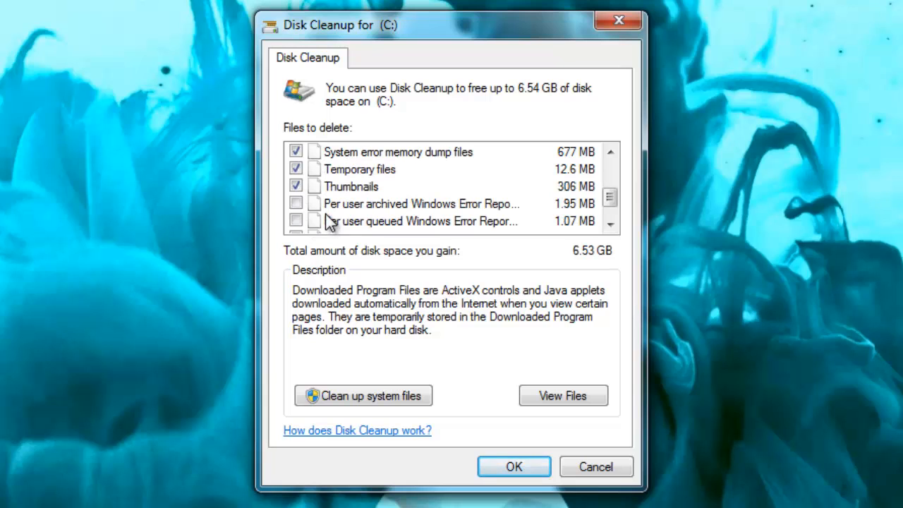
left_click(297, 204)
left_click(296, 221)
scroll(311, 224, "down", 1)
left_click(296, 204)
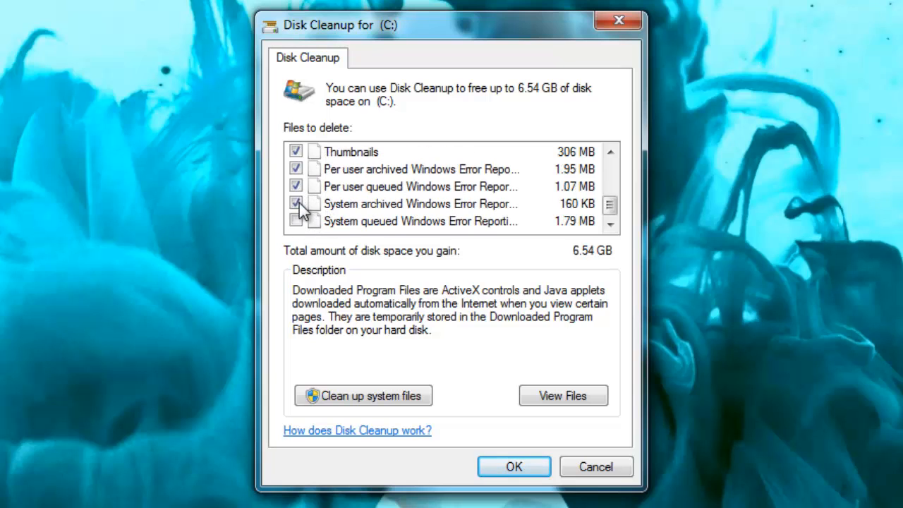
left_click(296, 220)
left_click(519, 472)
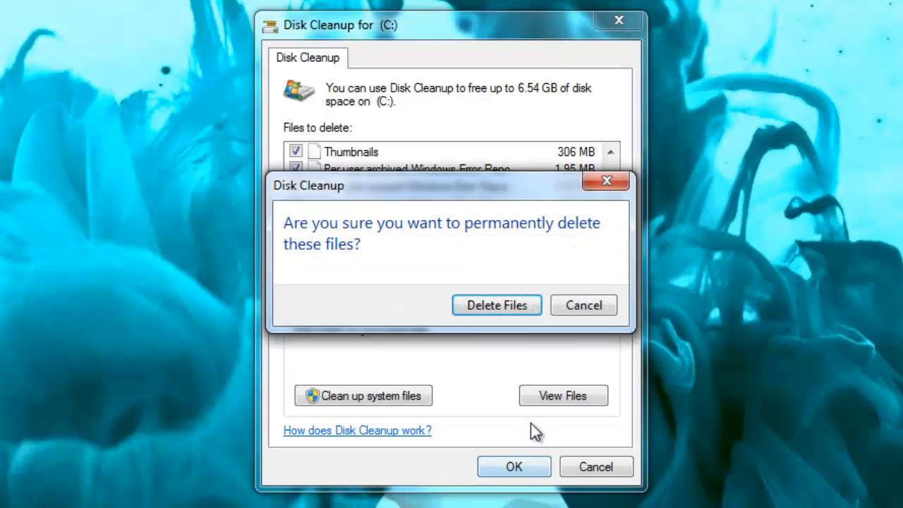
left_click(515, 301)
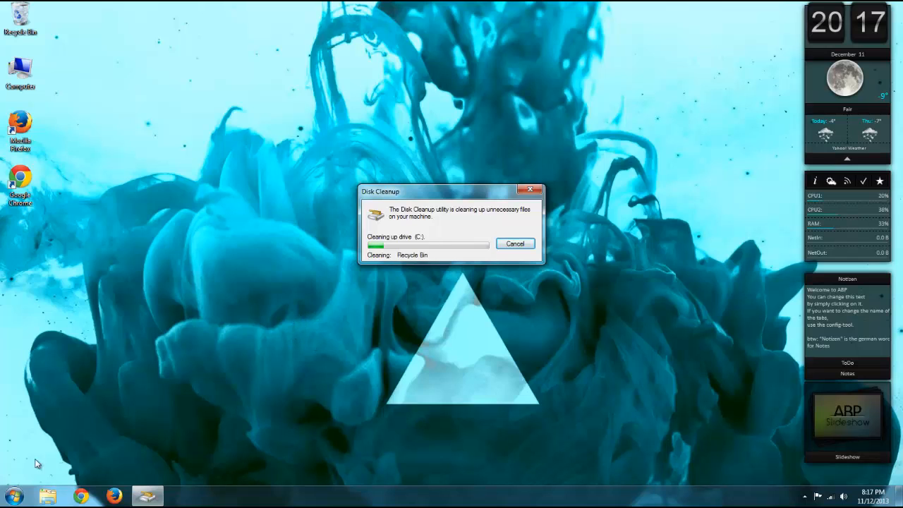
Step: Open Disk Defragmenter from System Tools and start analyzing drive (C:)
left_click(15, 496)
left_click(44, 448)
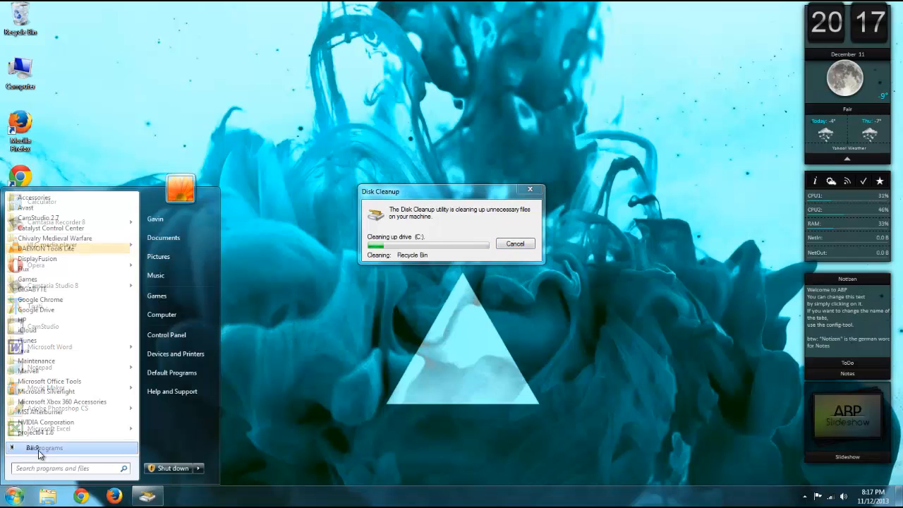
scroll(80, 241, "up", 1)
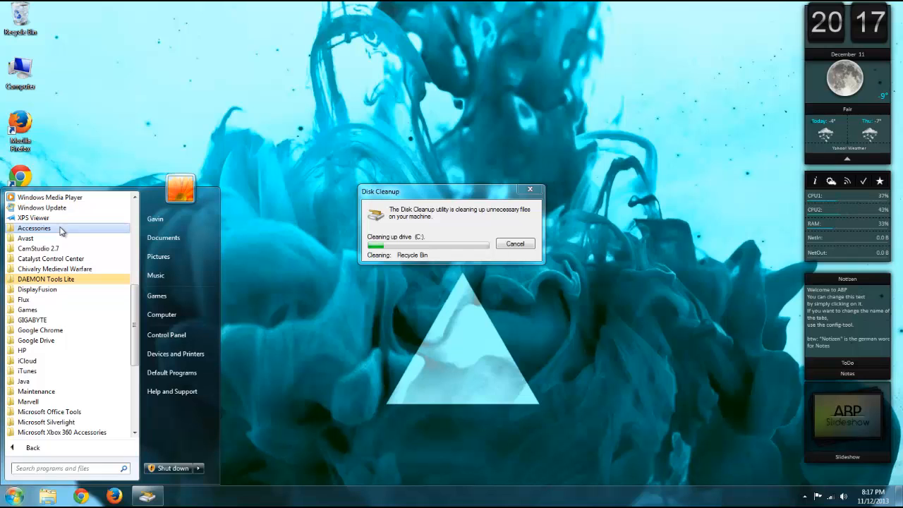
left_click(61, 231)
scroll(61, 240, "down", 2)
left_click(60, 345)
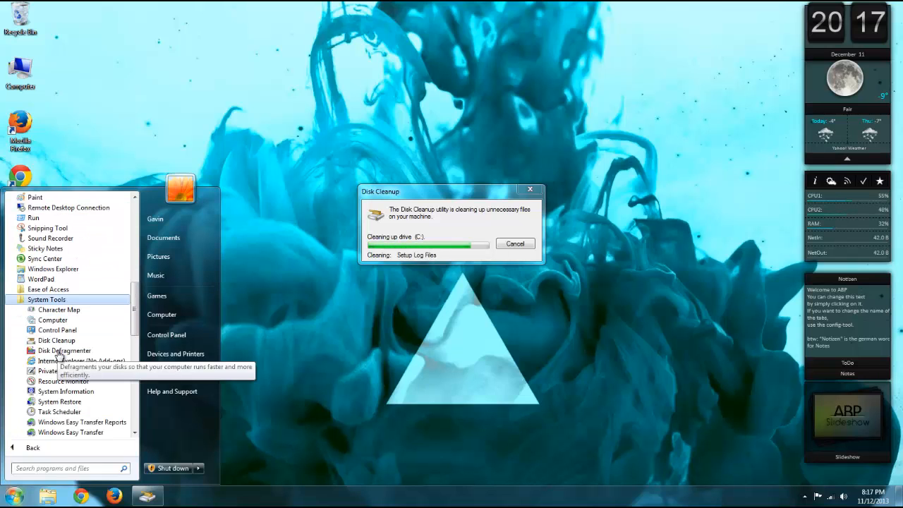
left_click(62, 351)
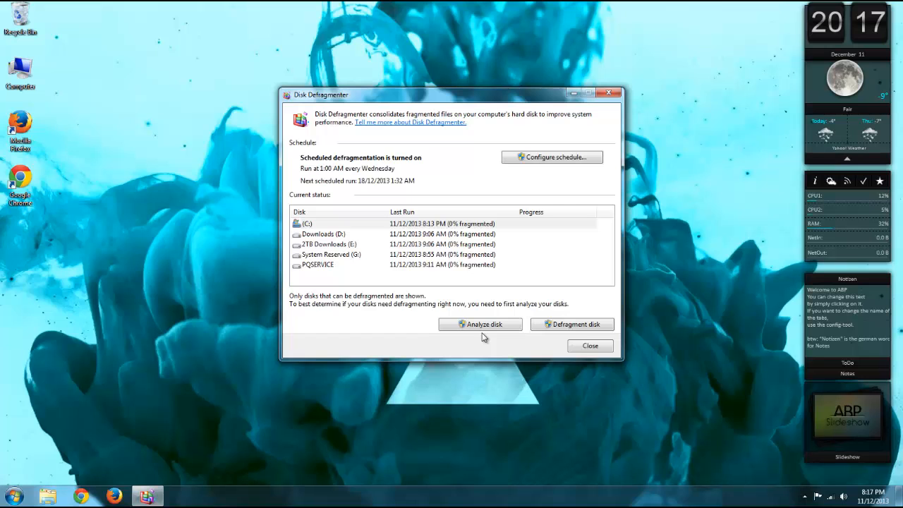
left_click(354, 225)
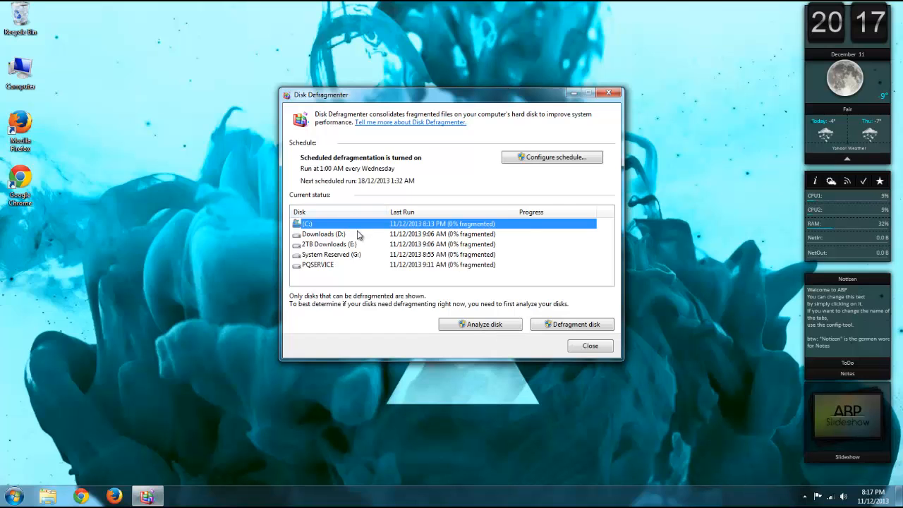
left_click(462, 324)
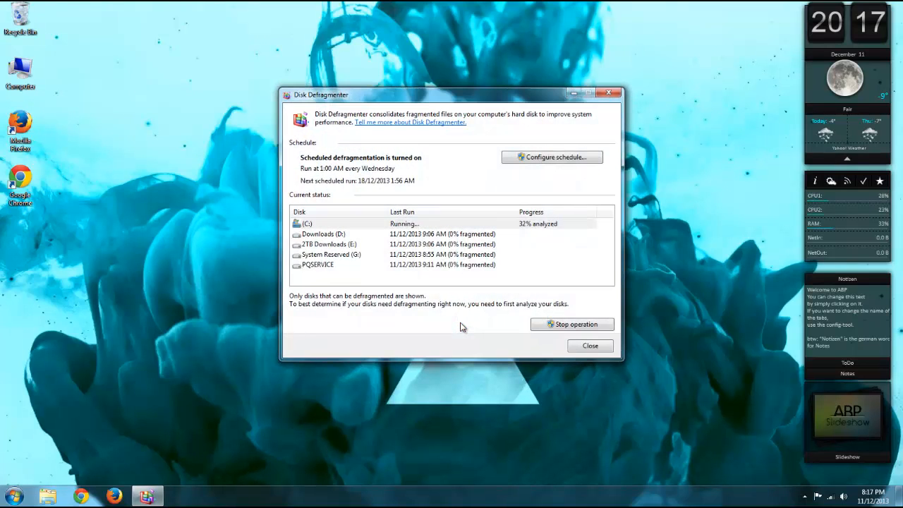